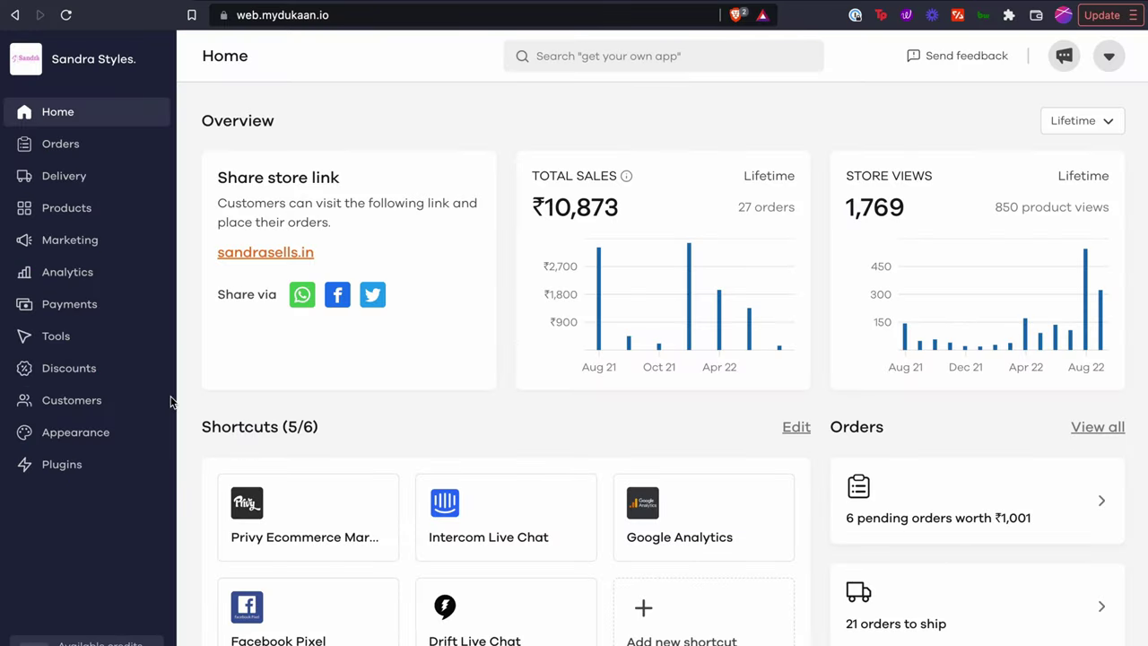
# - Search the plugins for "countdown timer" and install the Countdown Timer plugin
pyautogui.click(80, 465)
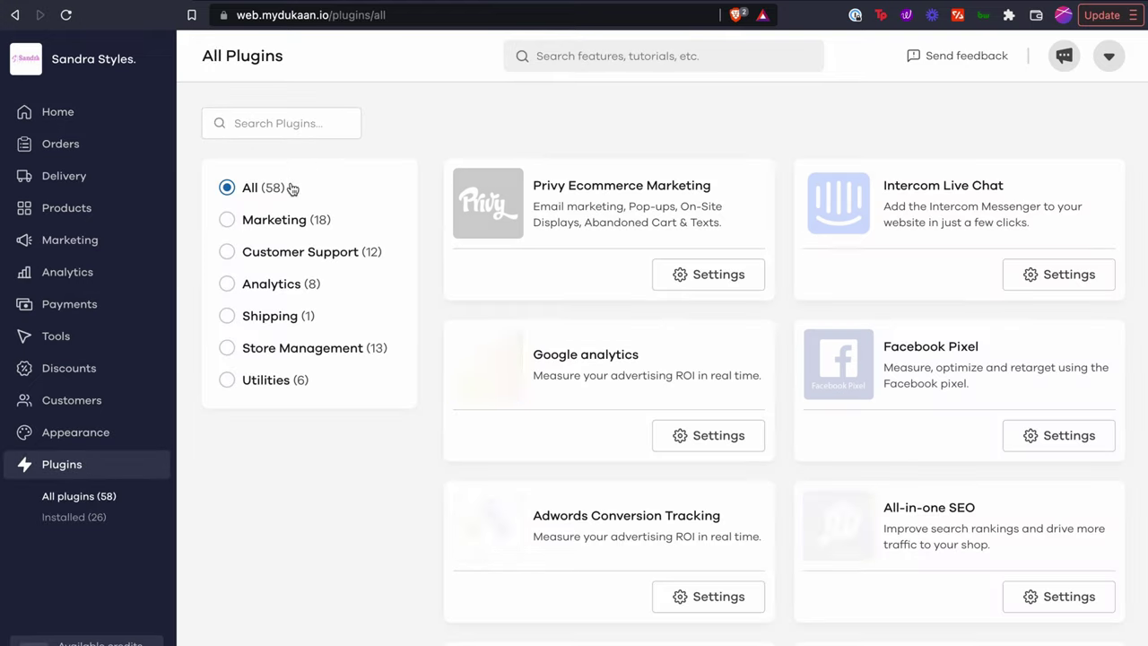
pyautogui.click(297, 124)
pyautogui.write('countd')
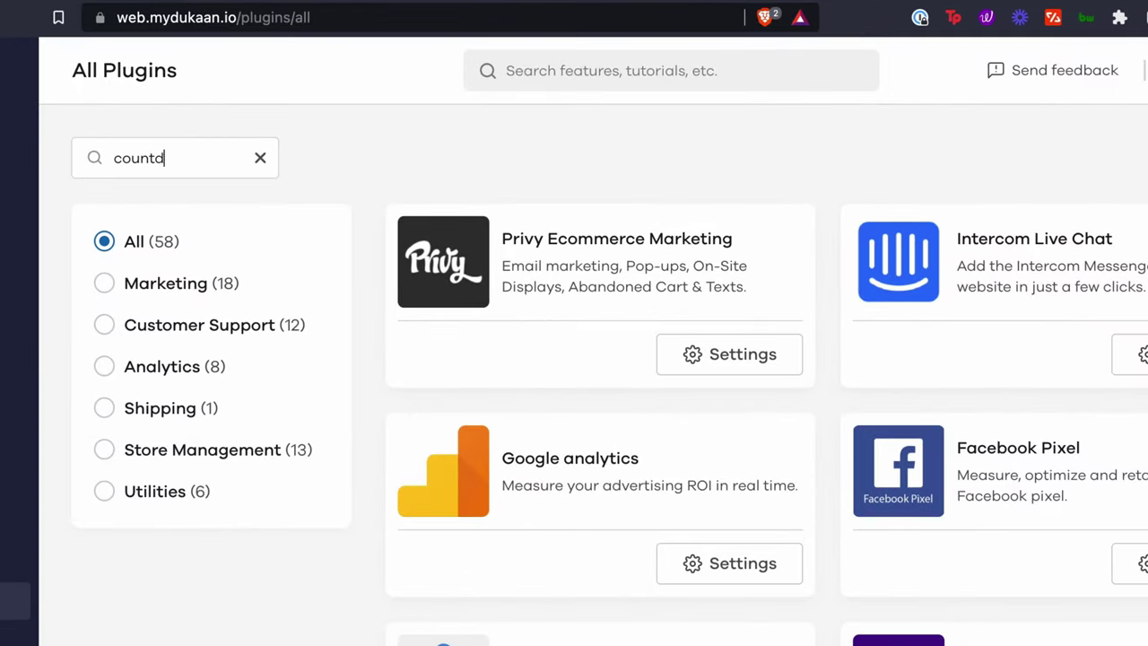
pyautogui.write('own timer')
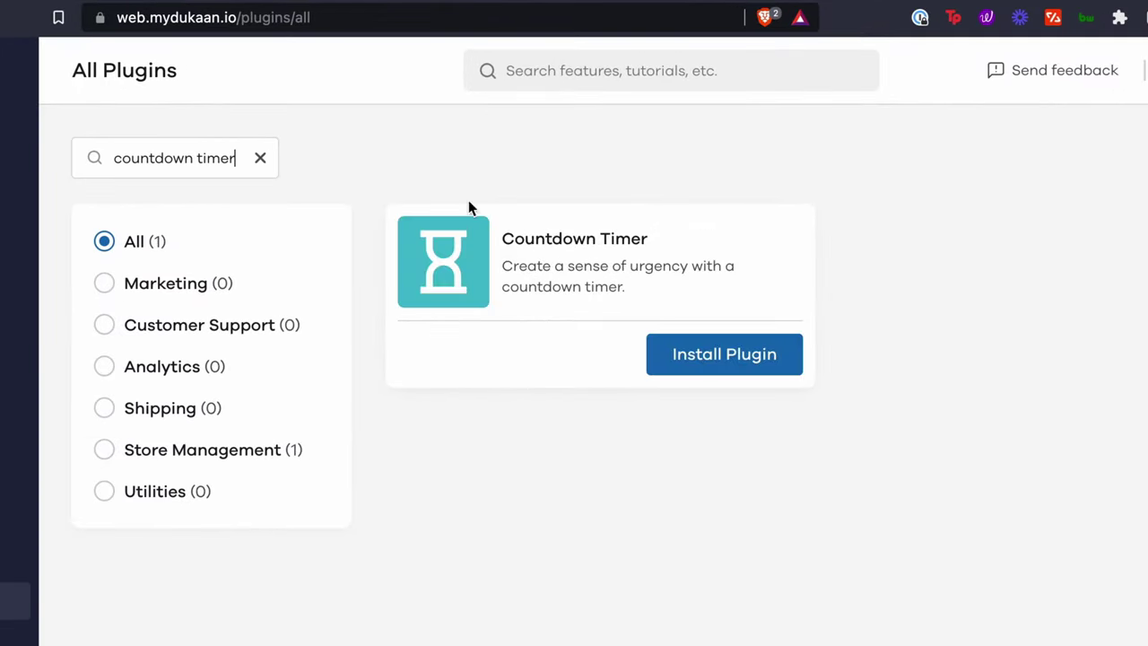
pyautogui.click(585, 229)
pyautogui.click(987, 179)
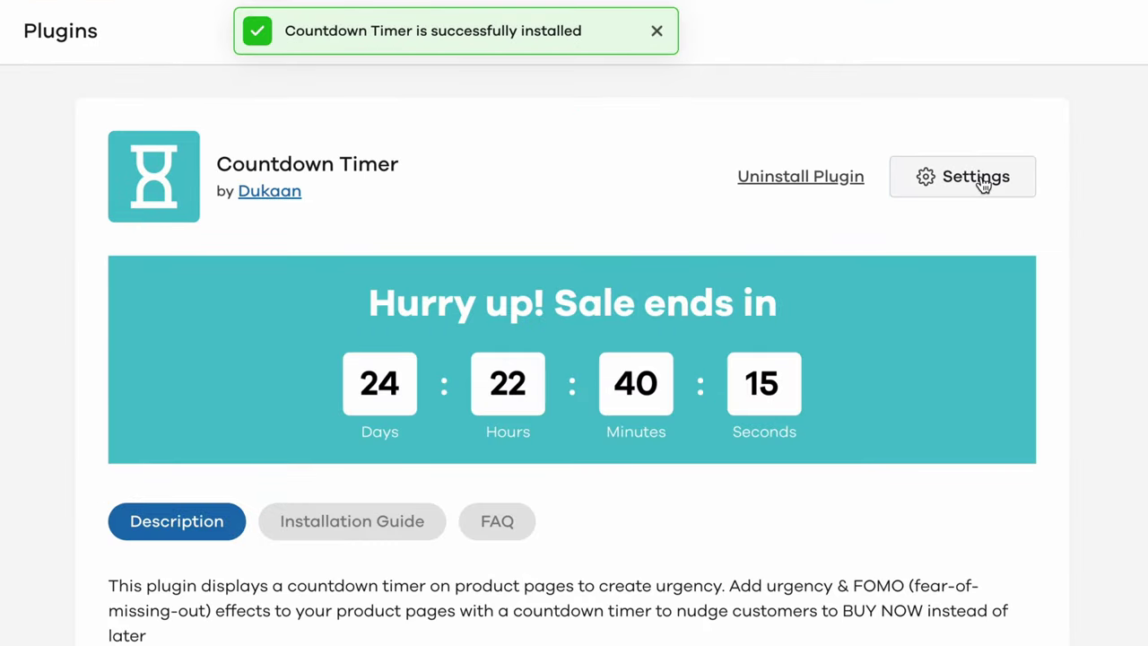
# - Open the Countdown Timer plugin's settings and open Template 6 for customization
pyautogui.click(983, 184)
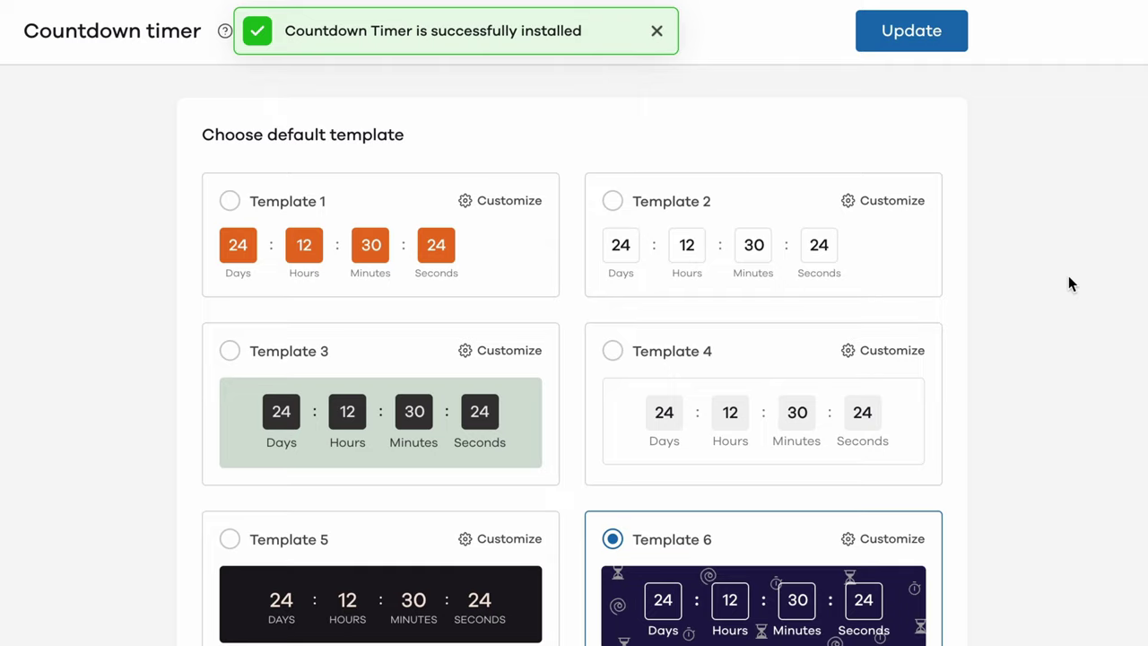
pyautogui.scroll(-7, 1068, 277)
pyautogui.scroll(7, 1069, 278)
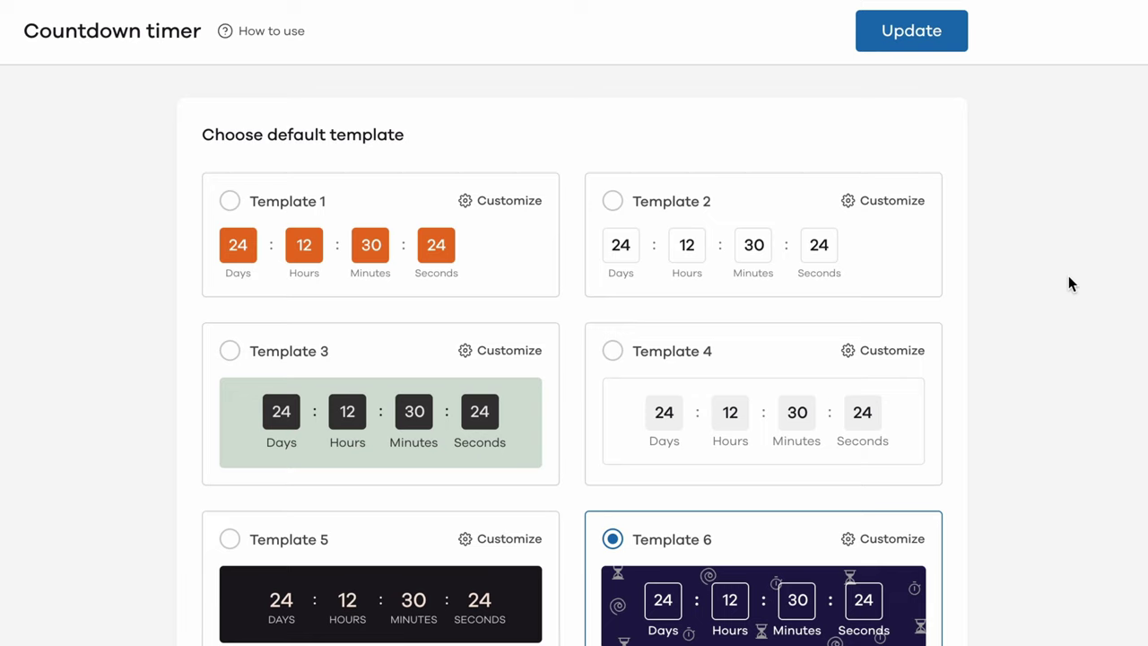
pyautogui.scroll(-7, 1068, 277)
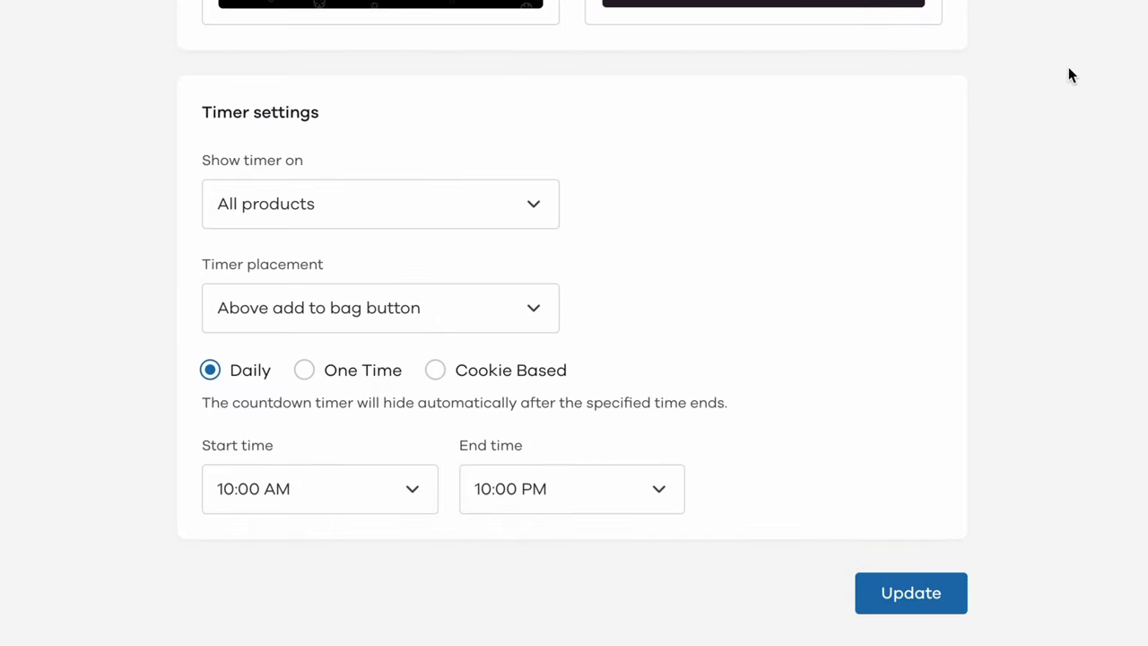
pyautogui.scroll(6, 1068, 68)
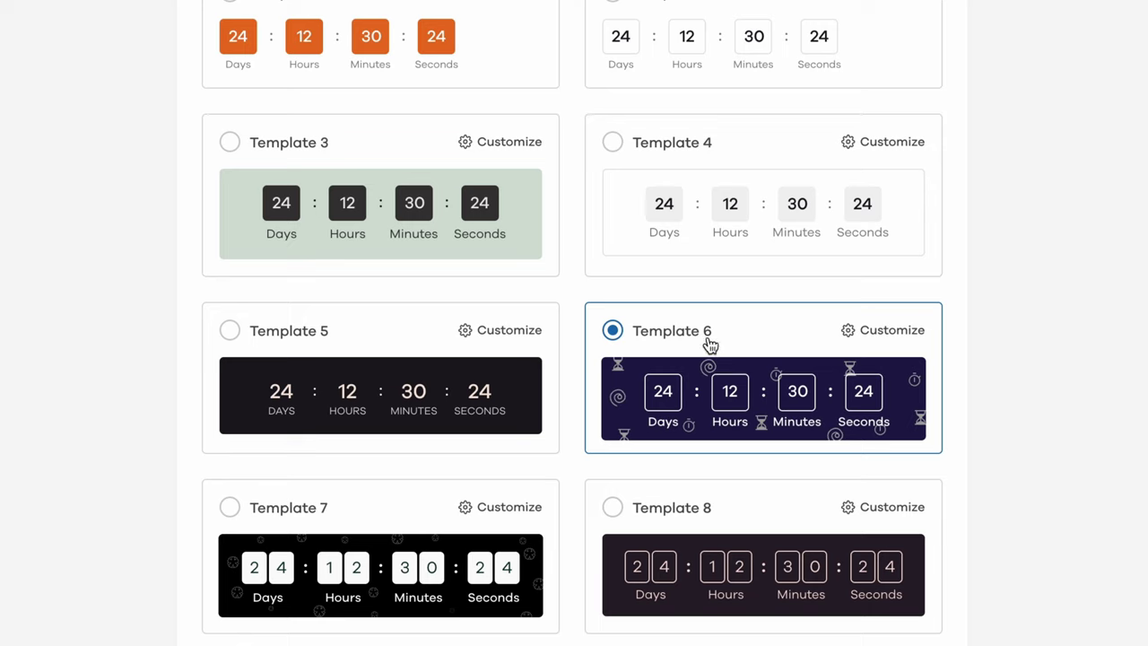
pyautogui.click(351, 344)
pyautogui.click(751, 330)
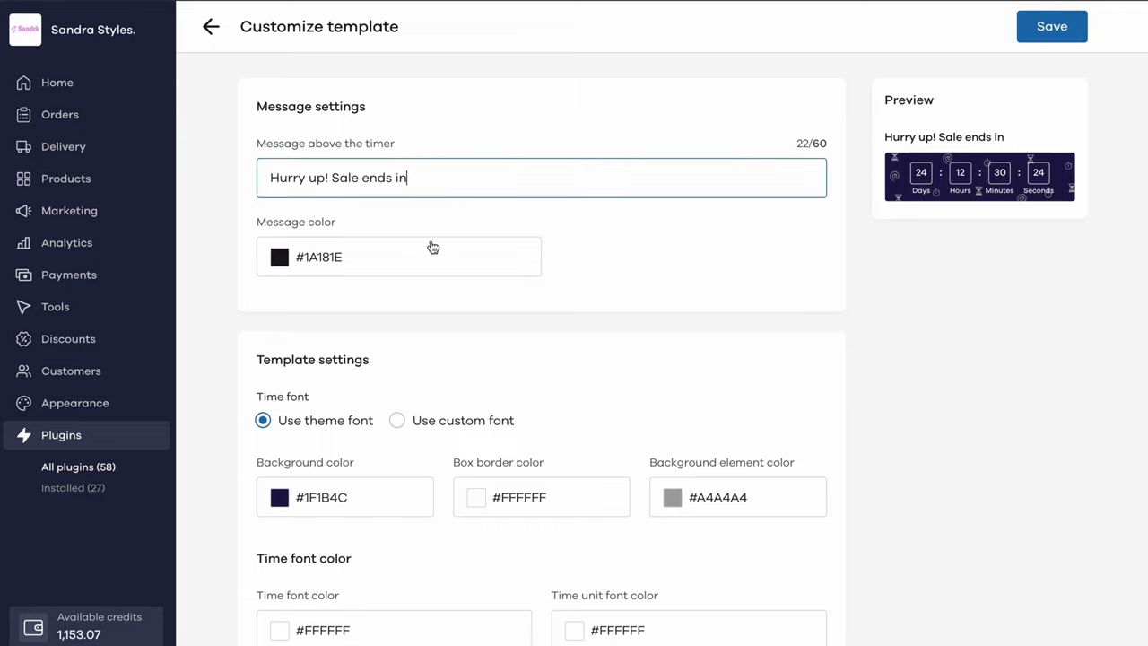
pyautogui.scroll(-2, 629, 307)
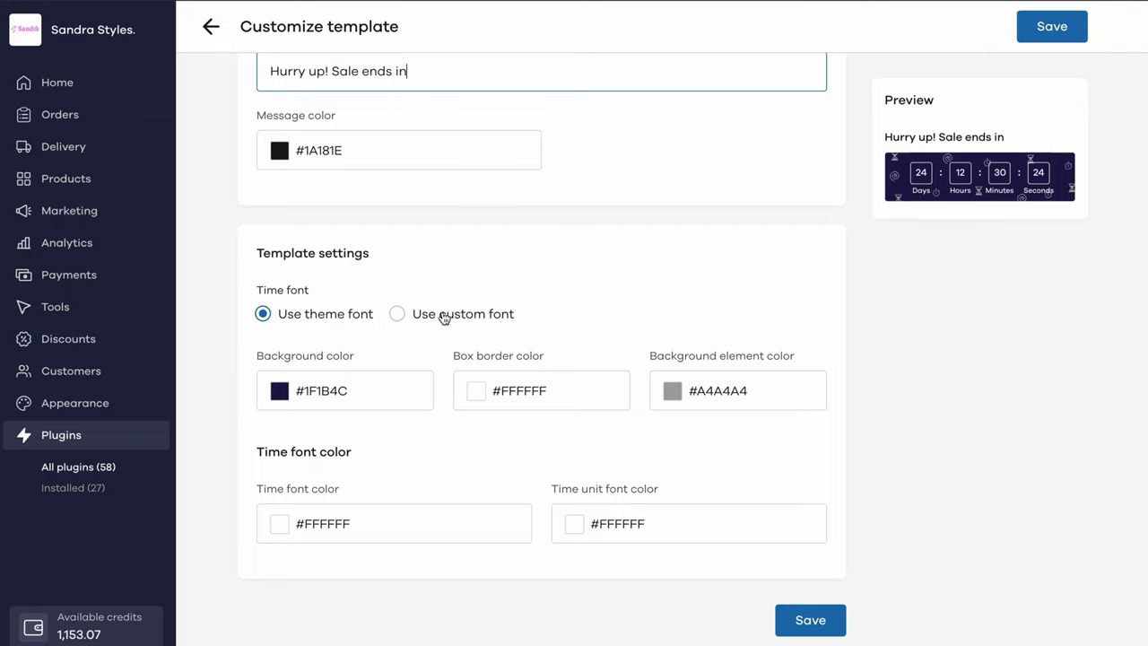
pyautogui.click(476, 316)
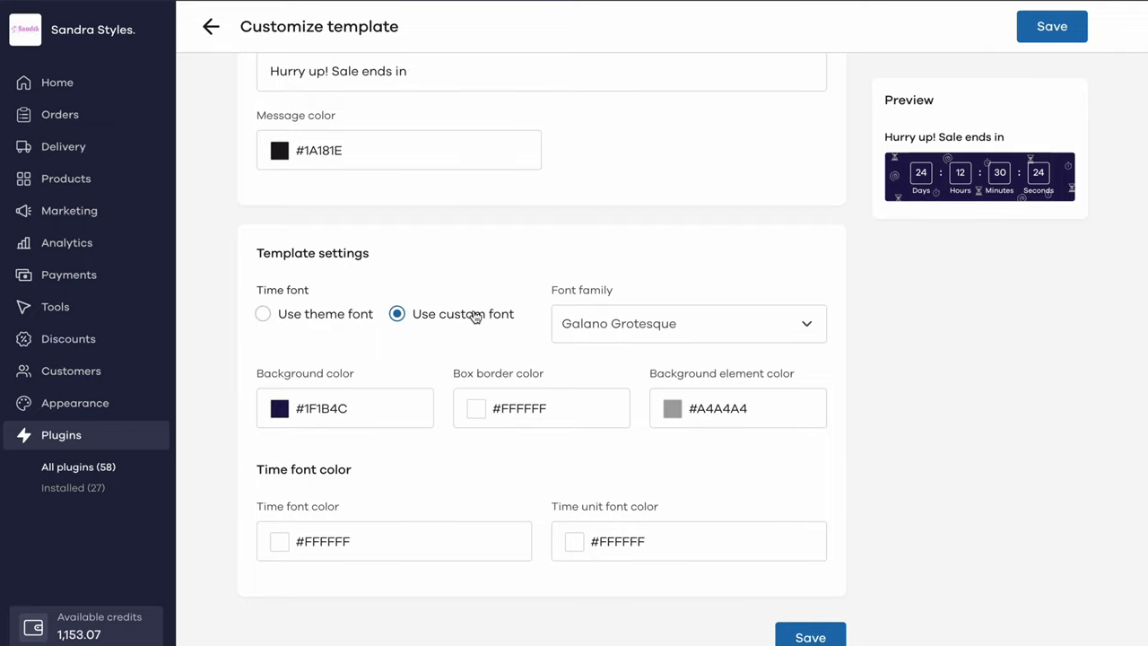
pyautogui.click(358, 314)
pyautogui.click(444, 314)
pyautogui.click(615, 326)
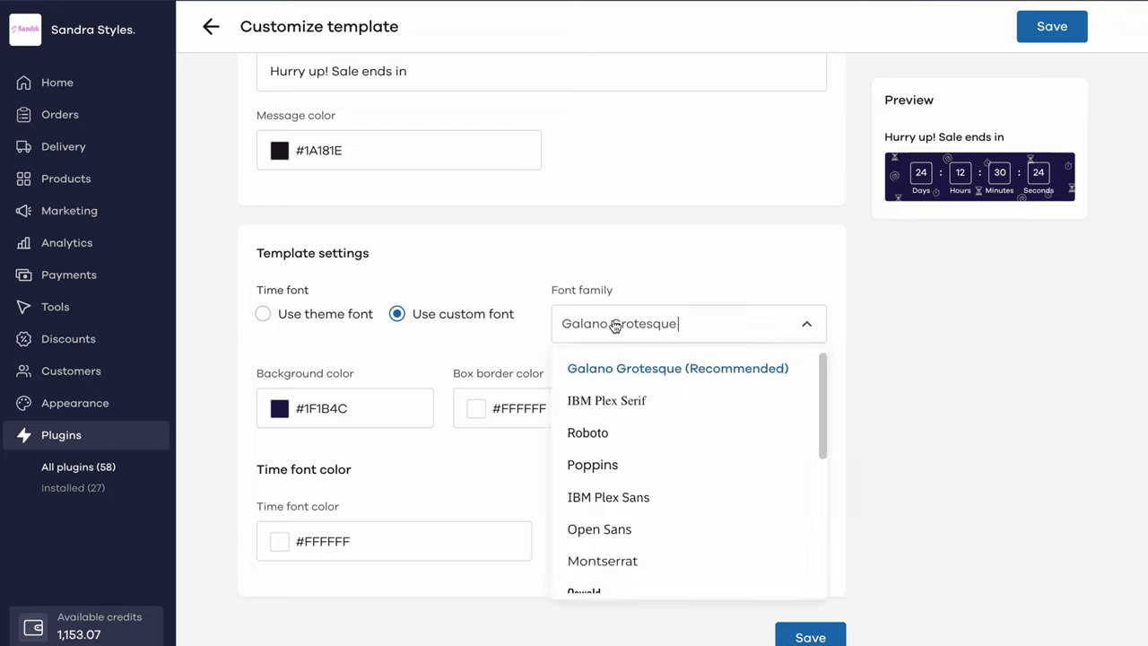
pyautogui.click(620, 277)
pyautogui.click(344, 322)
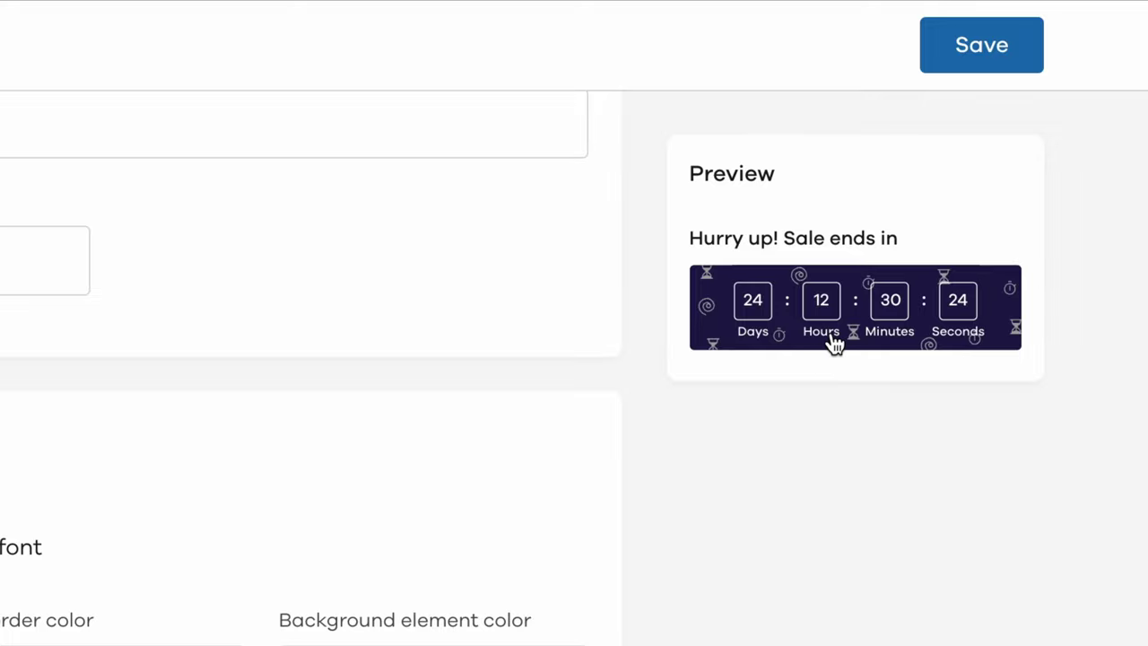
# - Save the customization settings of Template 6
pyautogui.scroll(2, 834, 346)
pyautogui.scroll(-2, 834, 346)
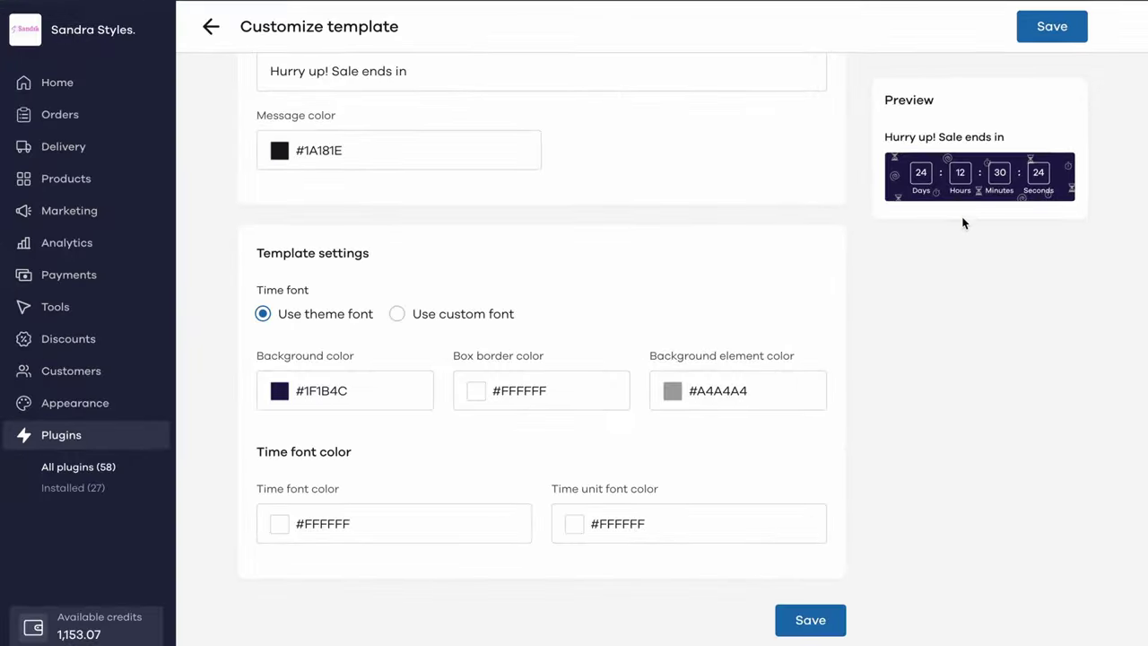
pyautogui.click(801, 624)
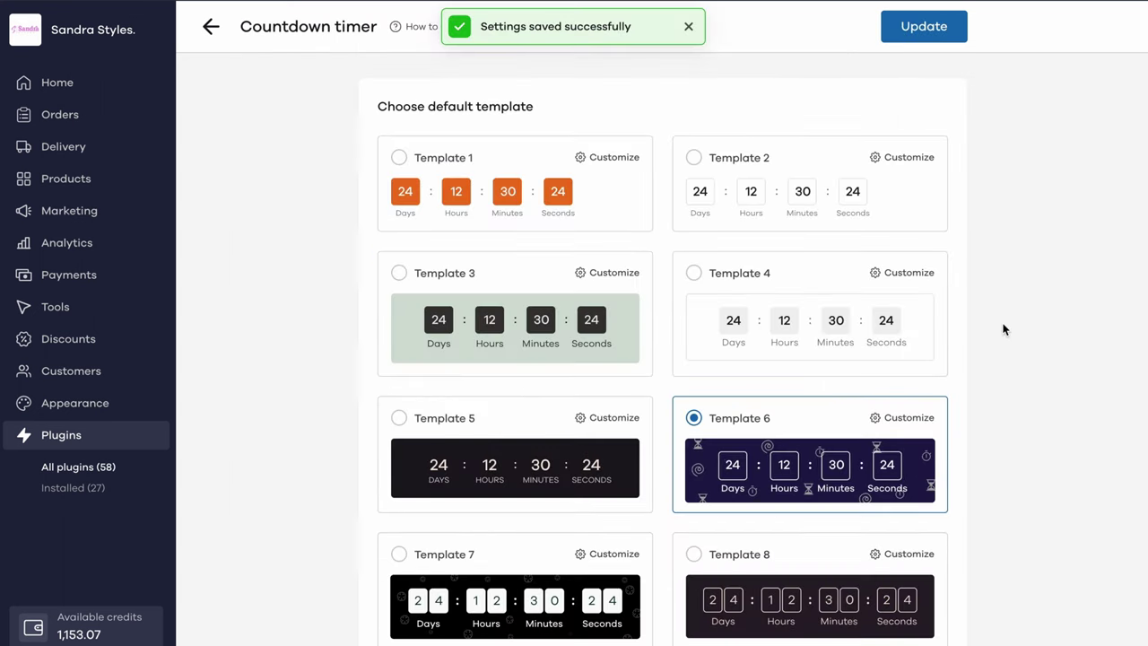
pyautogui.scroll(-5, 1004, 329)
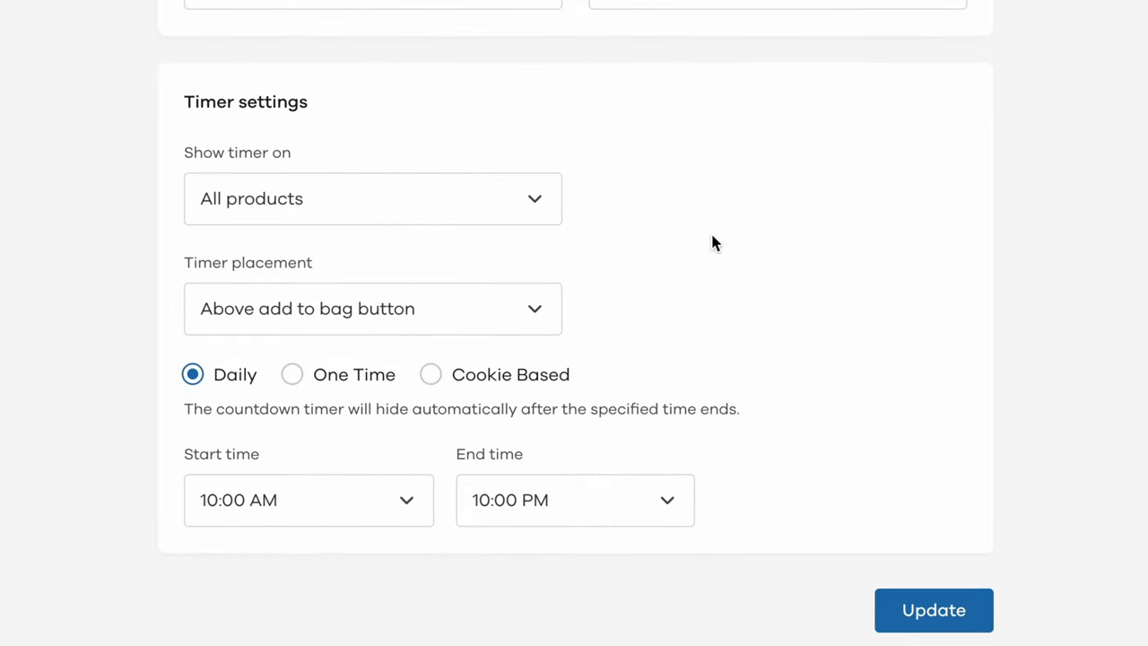
pyautogui.click(446, 198)
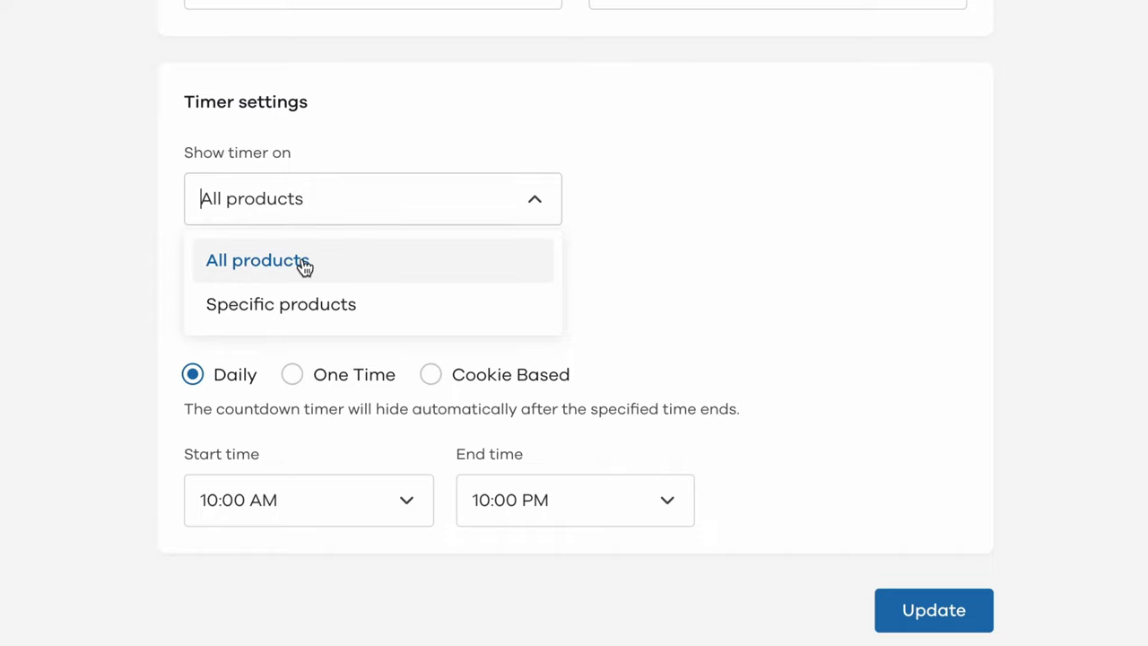
pyautogui.click(348, 314)
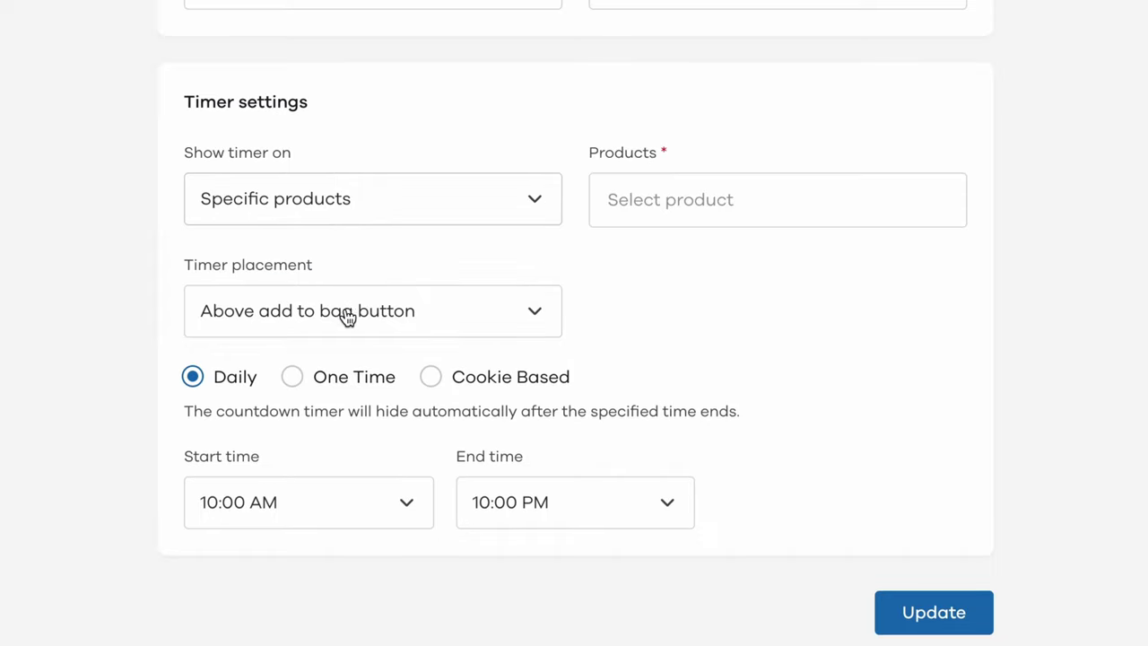
pyautogui.click(650, 208)
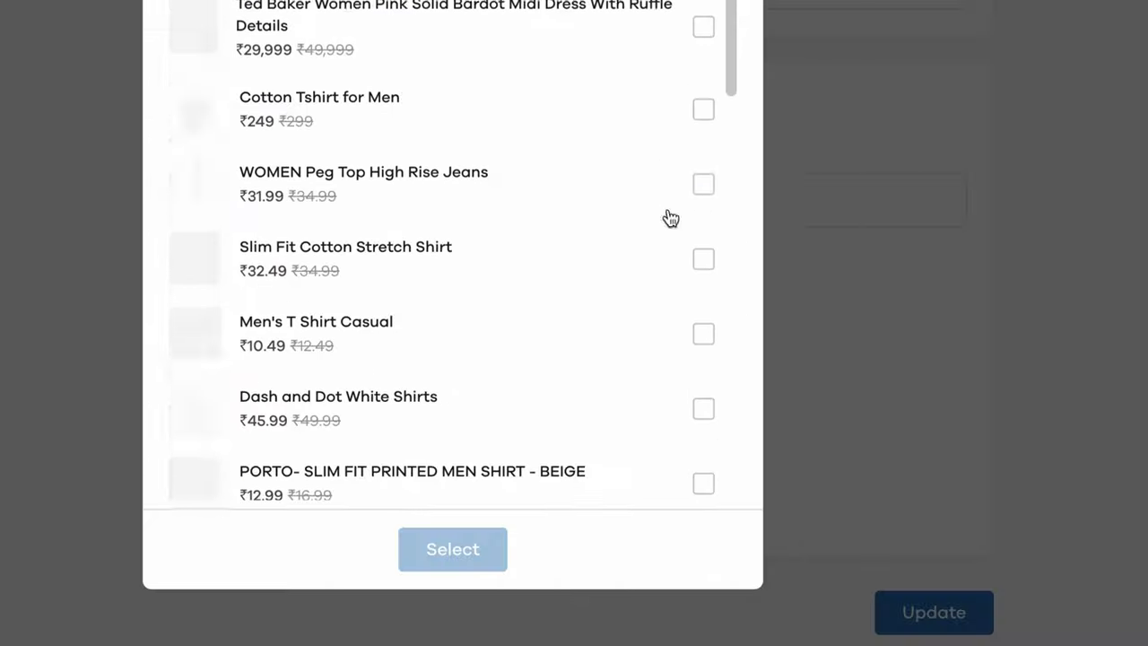
pyautogui.click(809, 213)
# - Show the timer on all products and place it above the add to bag button
pyautogui.click(471, 215)
pyautogui.click(387, 248)
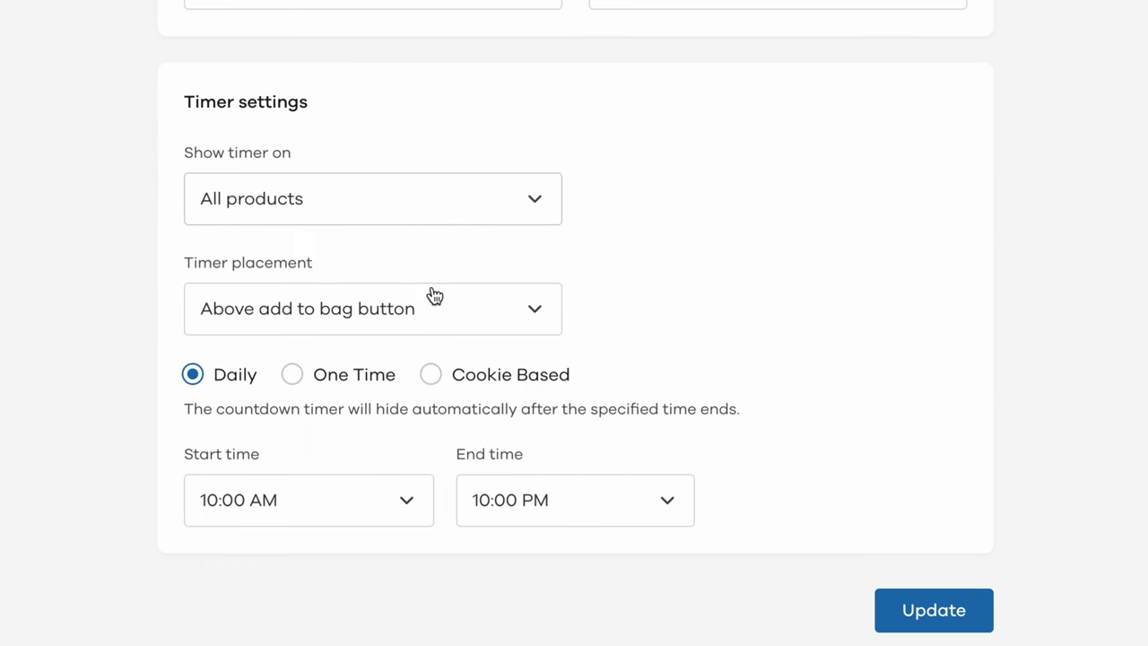
pyautogui.click(406, 332)
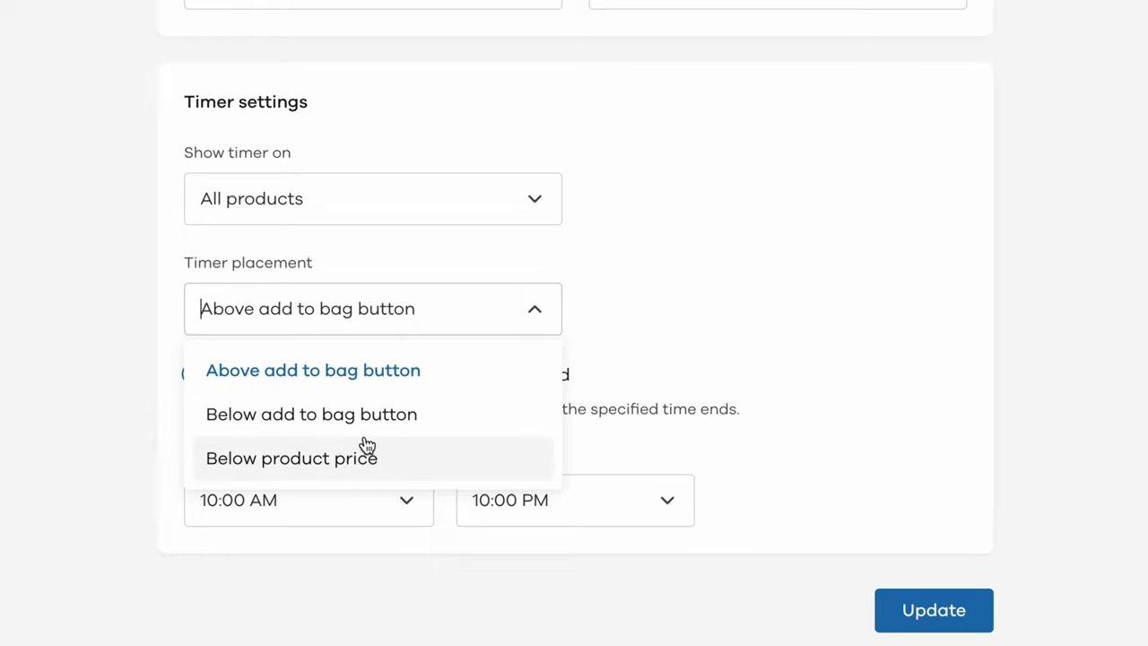
pyautogui.click(363, 370)
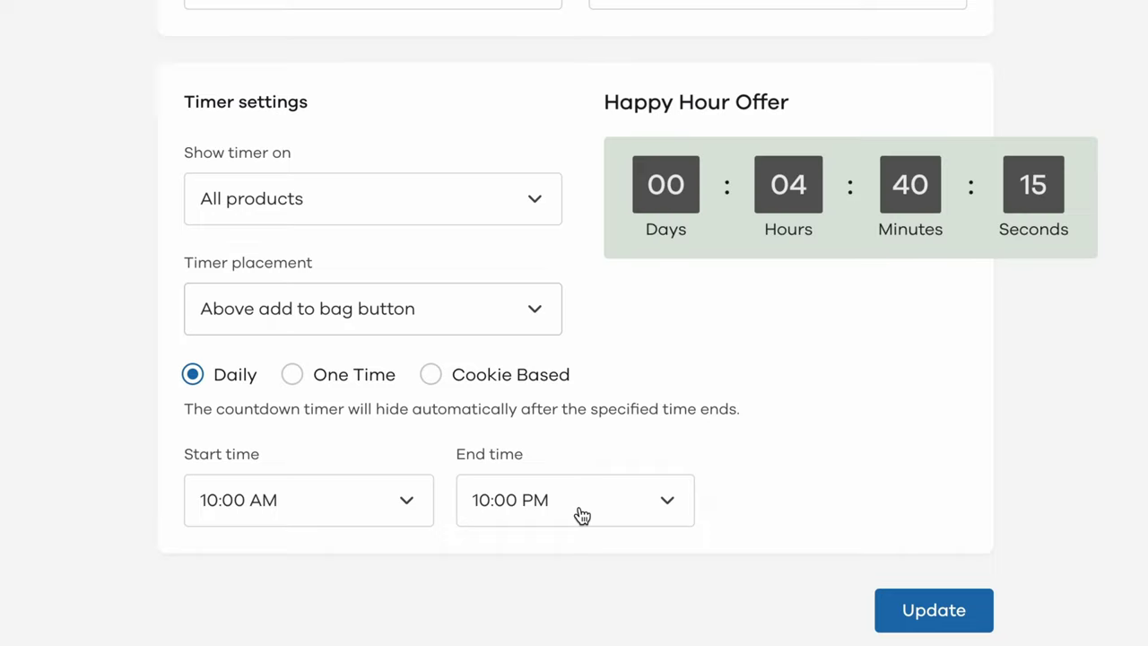
# - Make the countdown a one-time timer lasting 5 days, 3 hours and 2 minutes
pyautogui.click(348, 373)
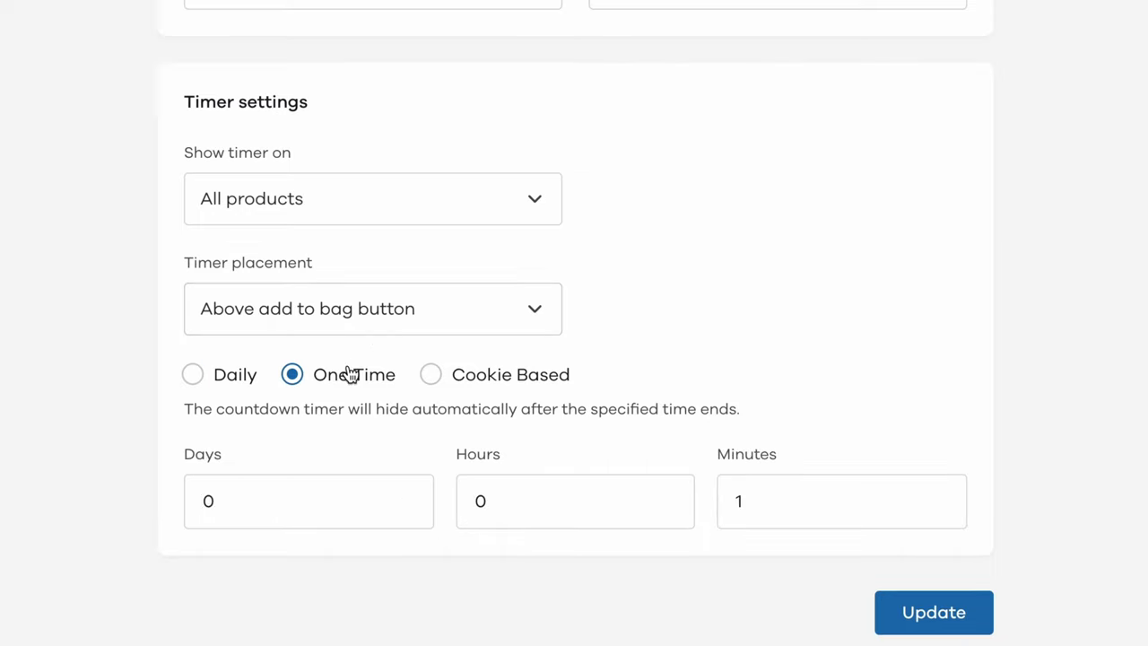
pyautogui.click(283, 485)
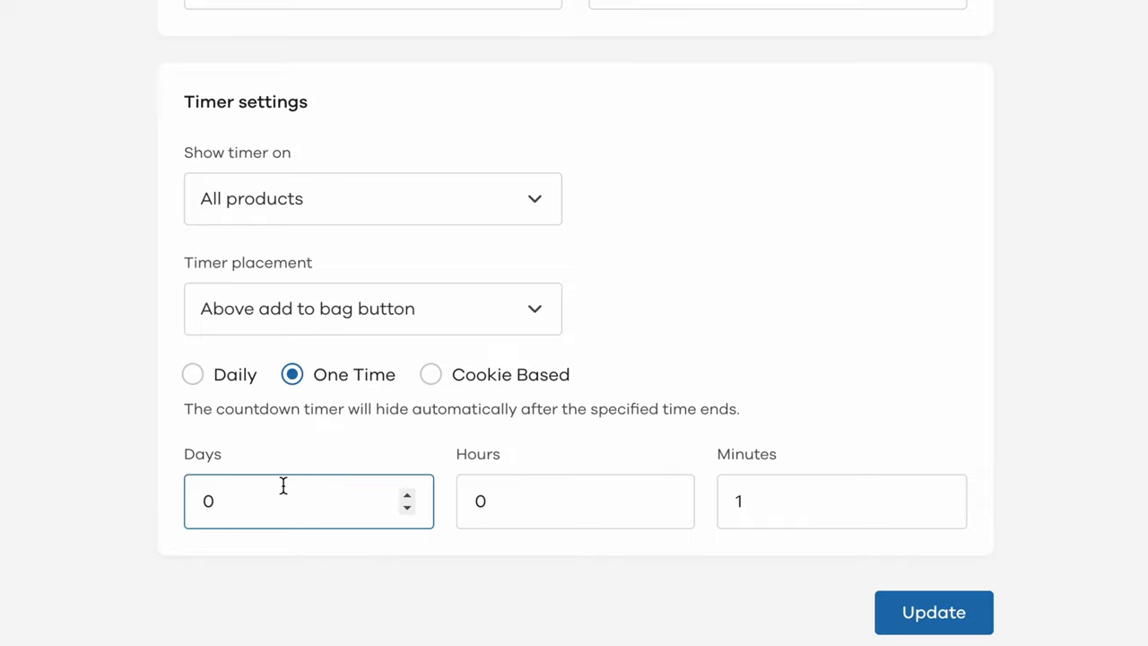
pyautogui.press('BackSpace')
pyautogui.write('5')
pyautogui.press('Tab')
pyautogui.write('3')
pyautogui.press('Tab')
pyautogui.write('2')
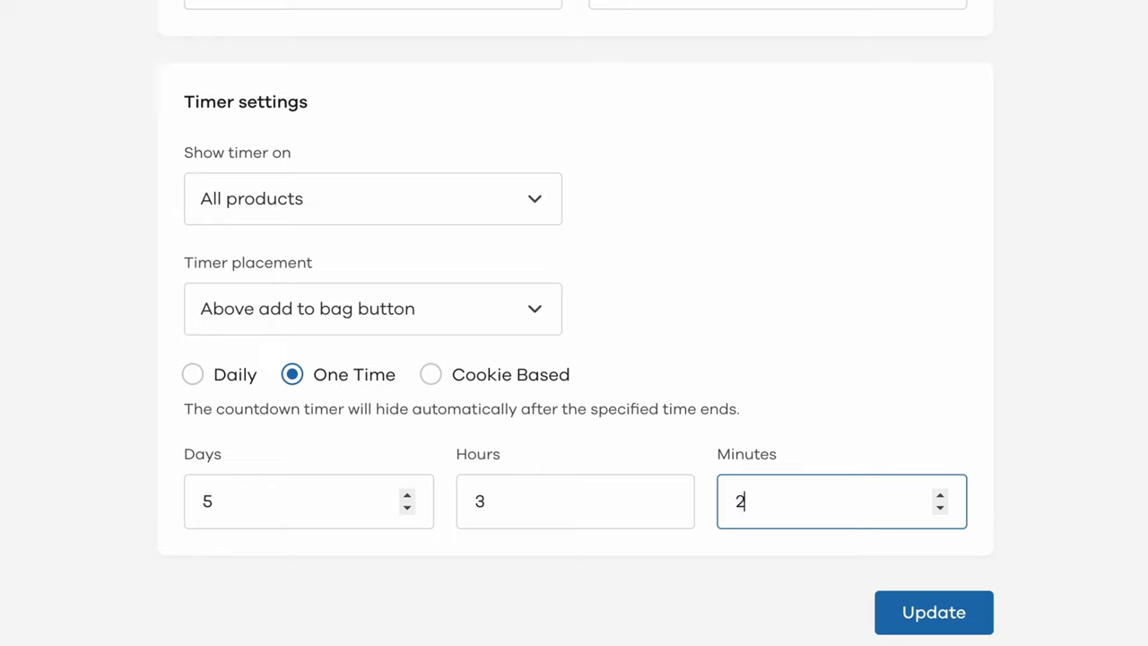
pyautogui.click(845, 375)
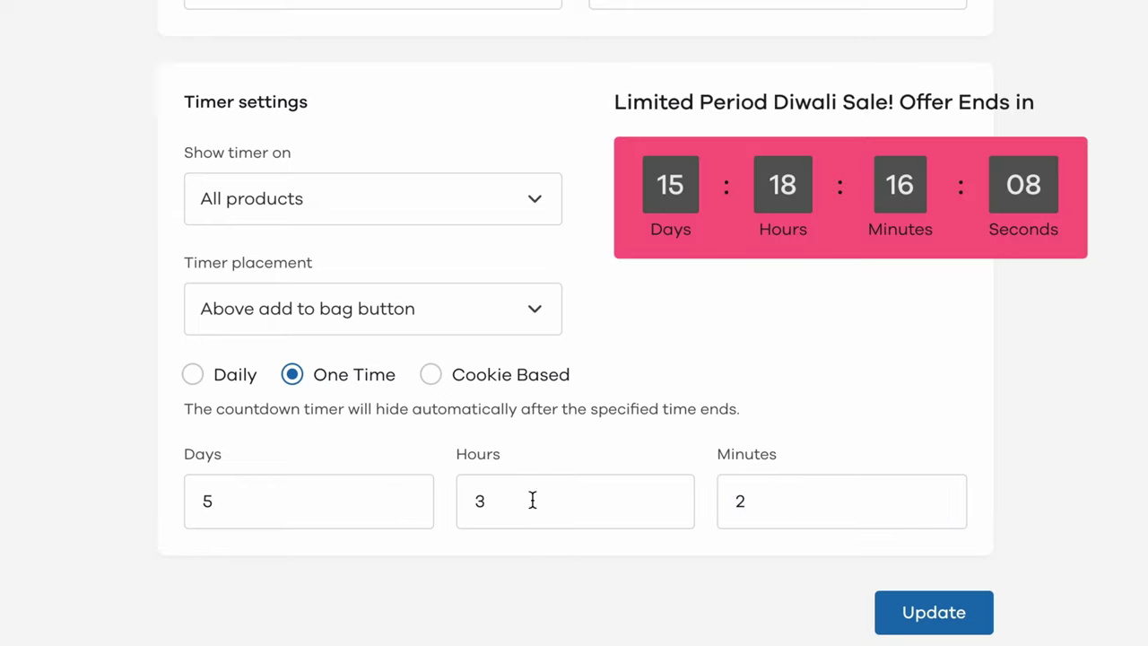
# - Switch the timer to cookie based with 5 hours and 0 minutes, and update the plugin settings
pyautogui.click(430, 377)
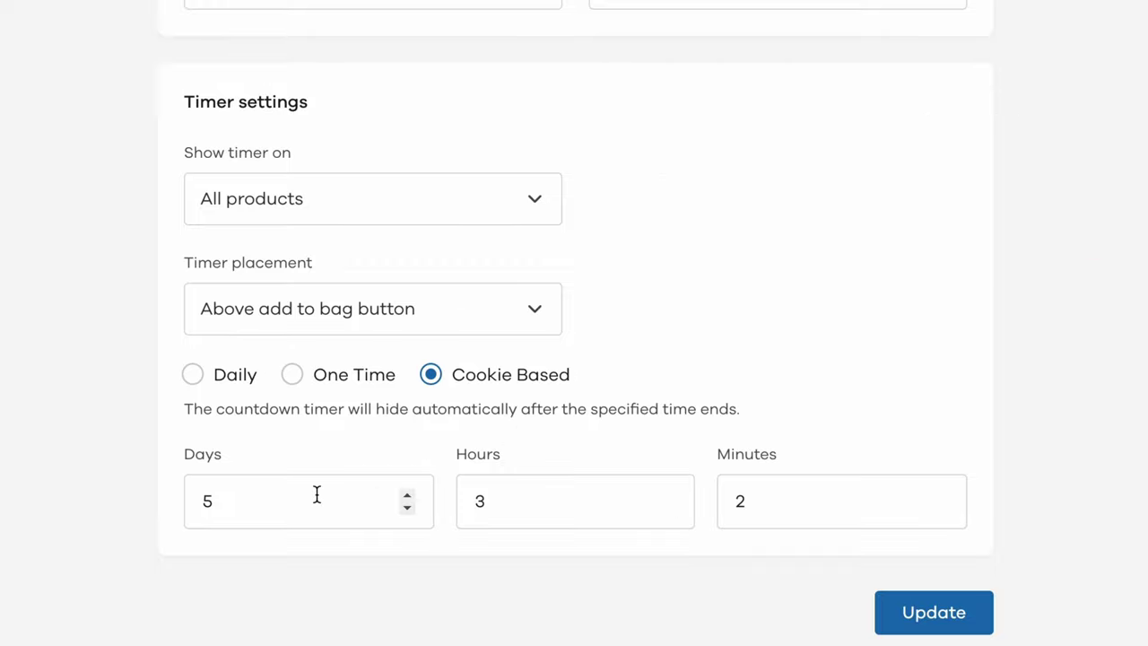
pyautogui.click(940, 507)
pyautogui.click(940, 507)
pyautogui.click(668, 496)
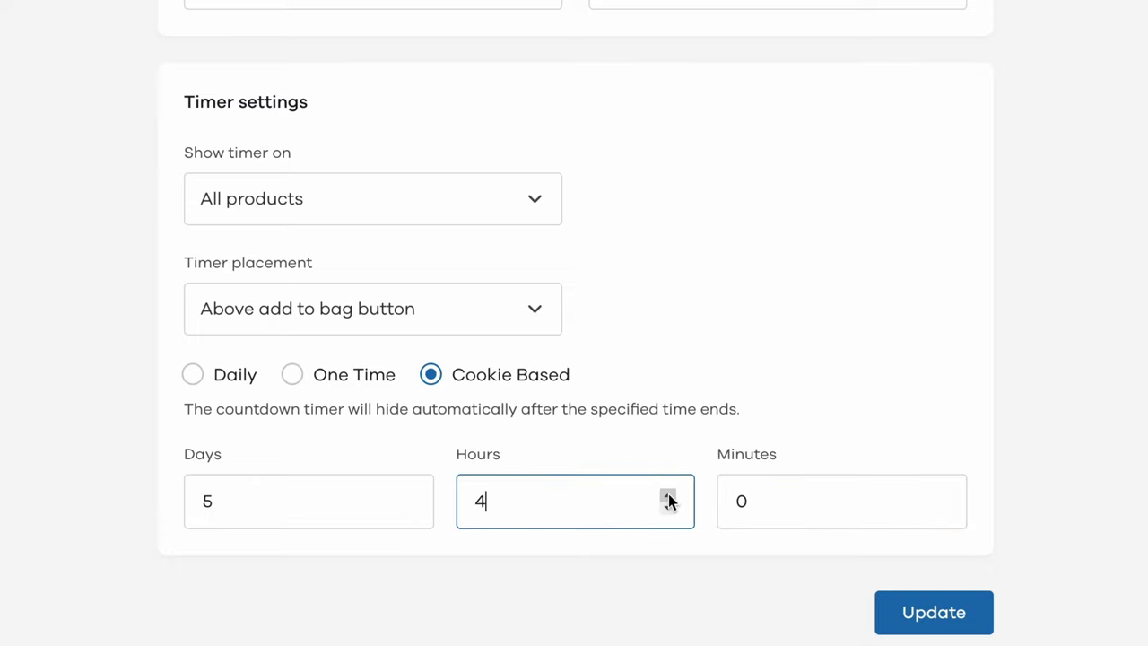
pyautogui.click(669, 496)
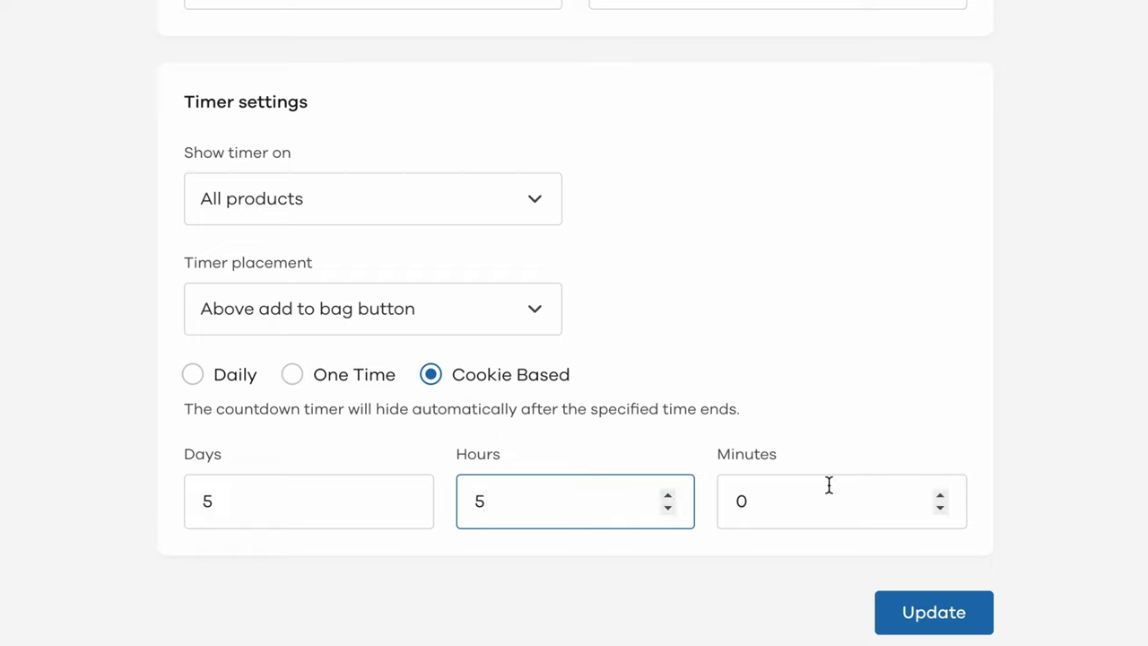
pyautogui.click(860, 452)
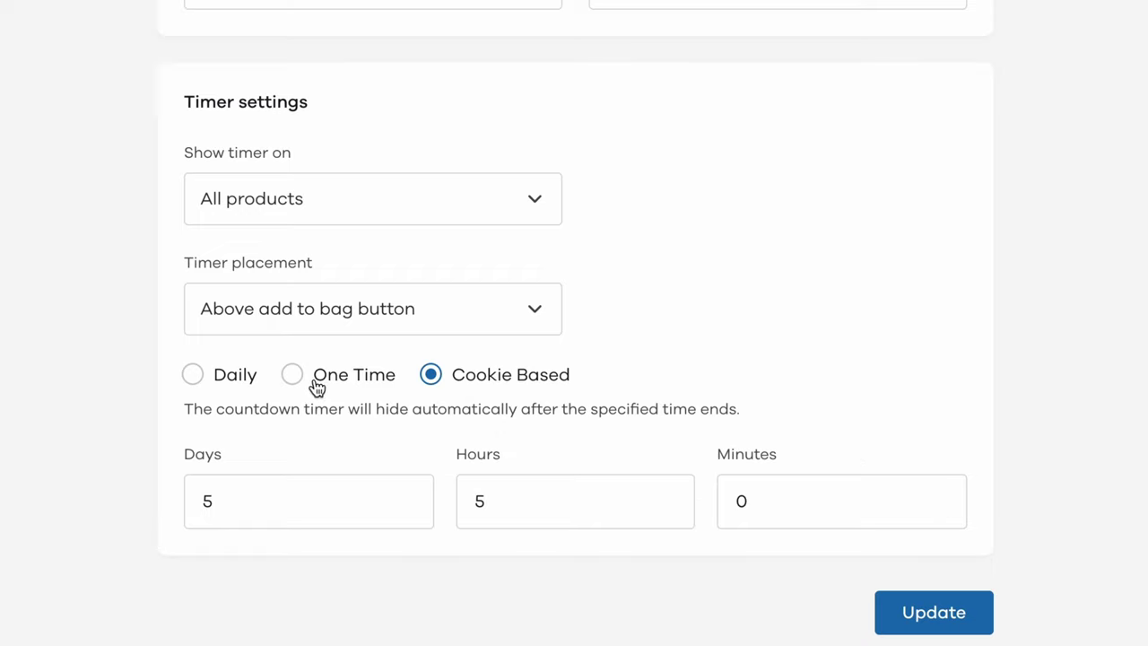
pyautogui.click(953, 613)
pyautogui.click(938, 617)
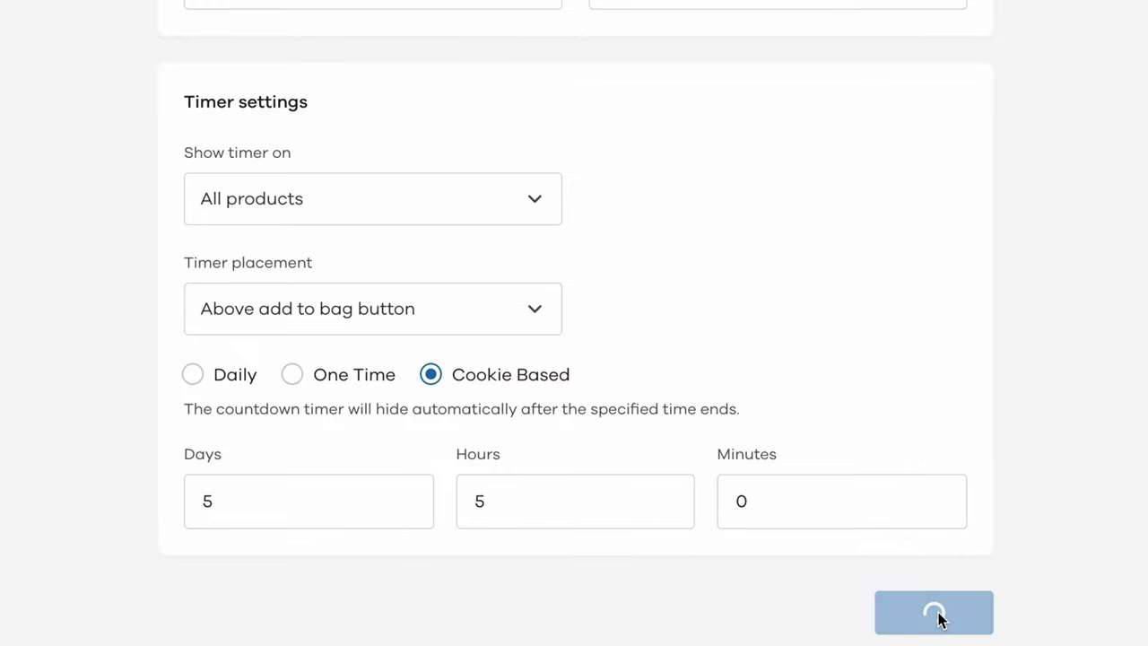